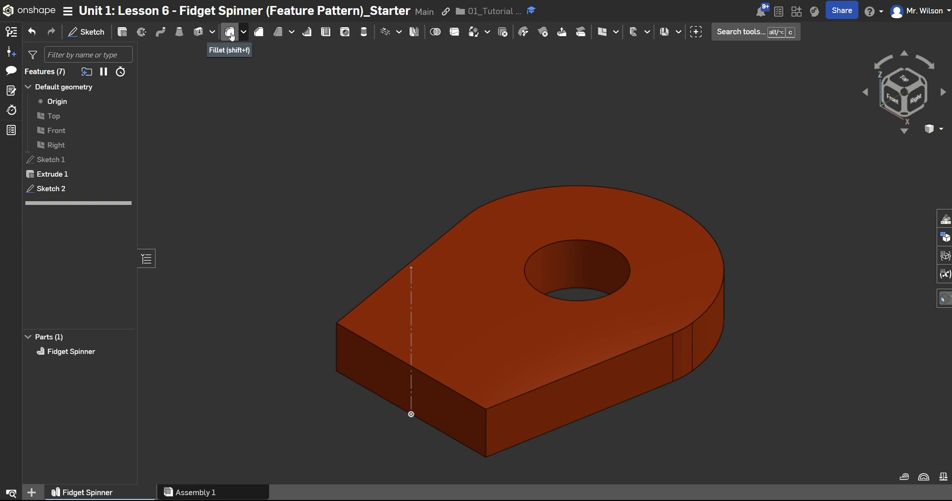
Fillet the upper and lower outer edges of the spinner arm with a 0.1 in radius and inspect the result.
click(230, 33)
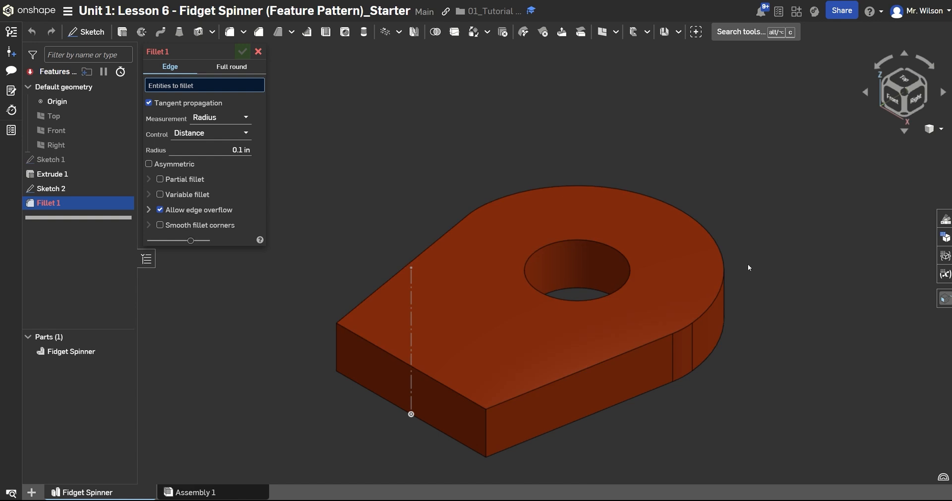
click(716, 301)
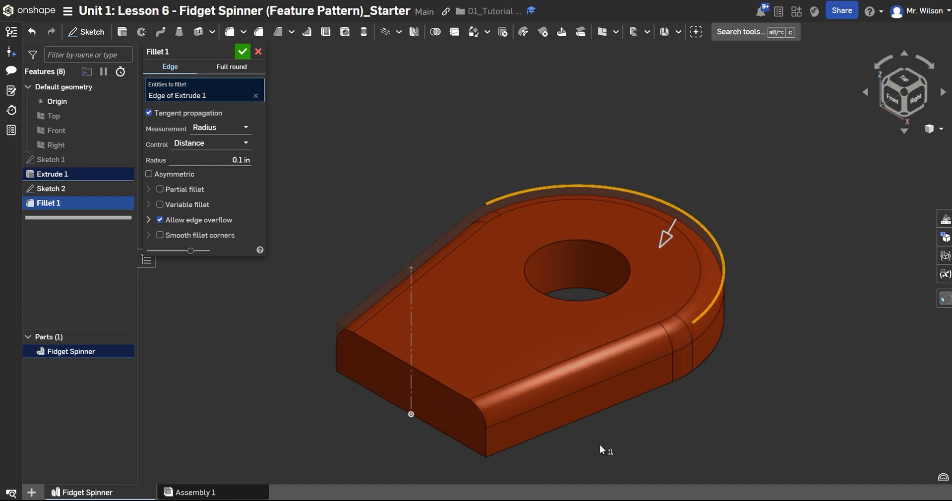
click(720, 344)
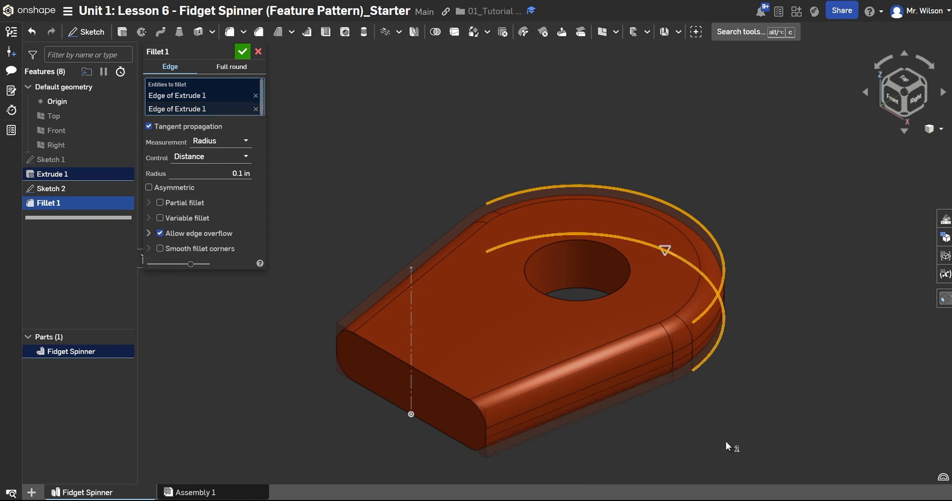
click(244, 58)
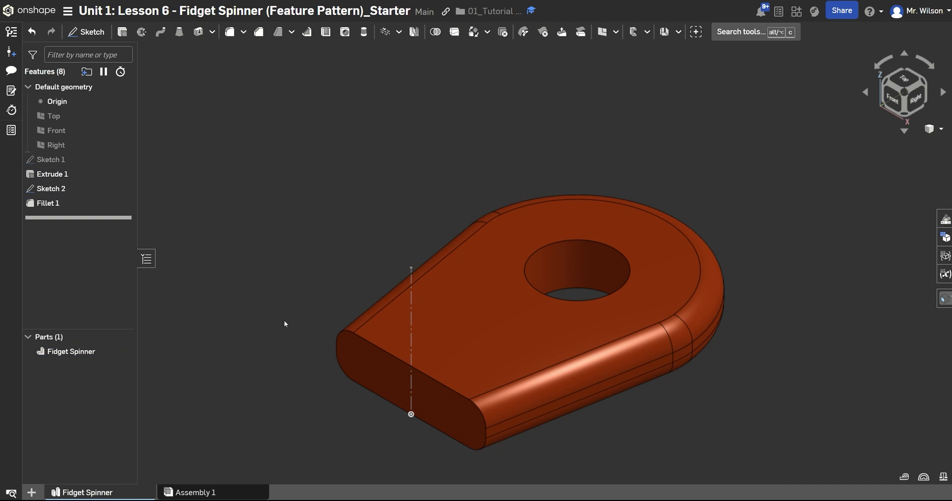
right_drag(284, 319, 311, 312)
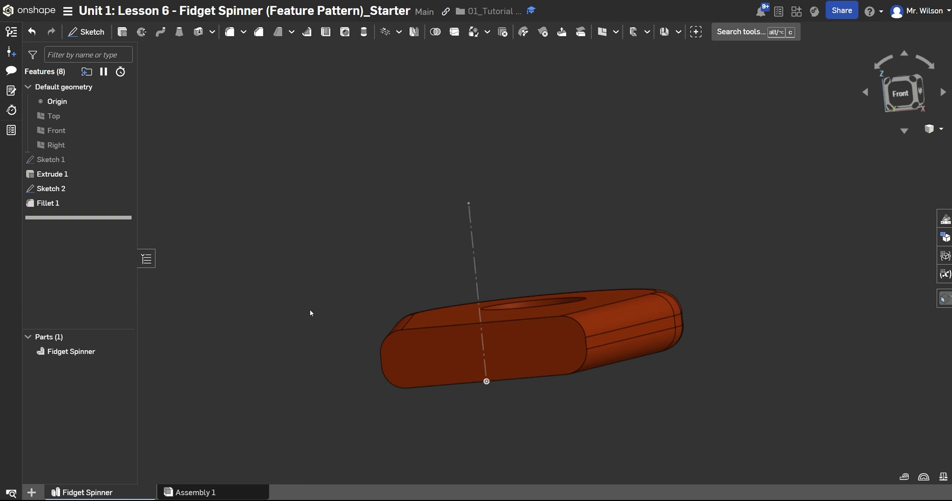
right_click(276, 317)
click(312, 364)
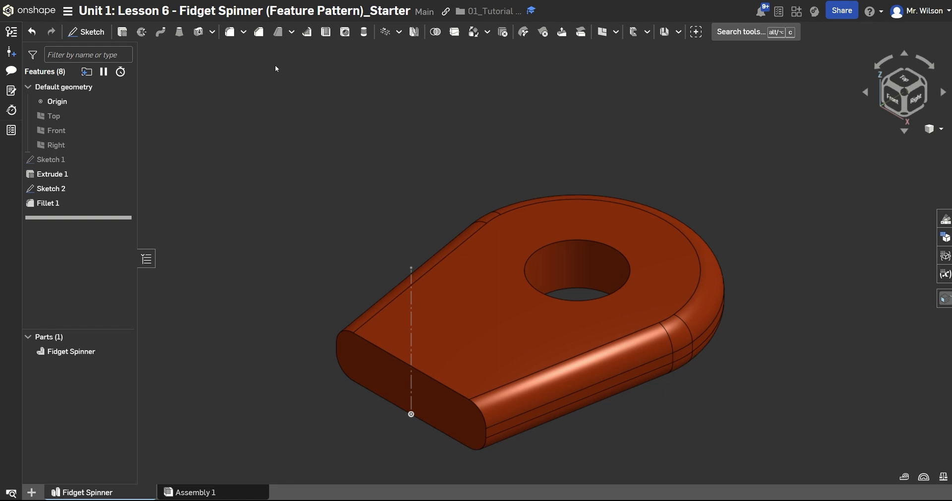
Start an equal-distance chamfer of 0.12 in on the upper edge of the round hole.
click(259, 32)
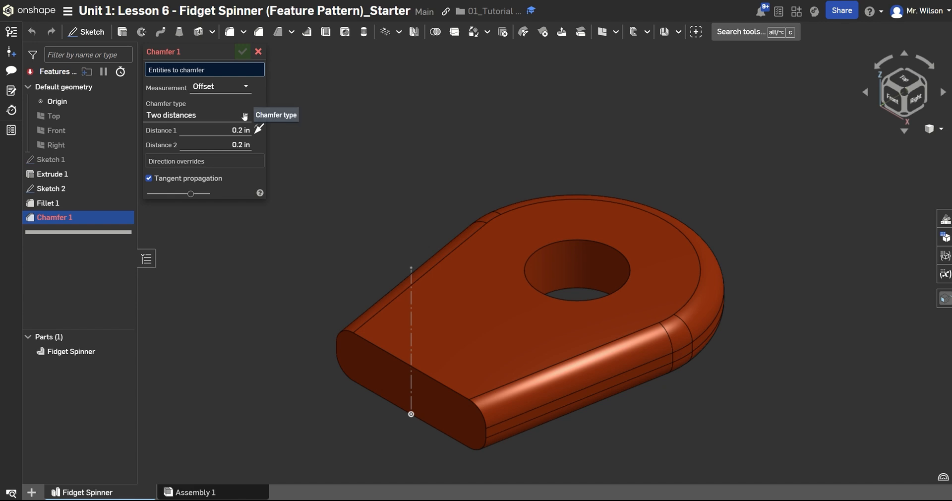
click(242, 115)
click(204, 127)
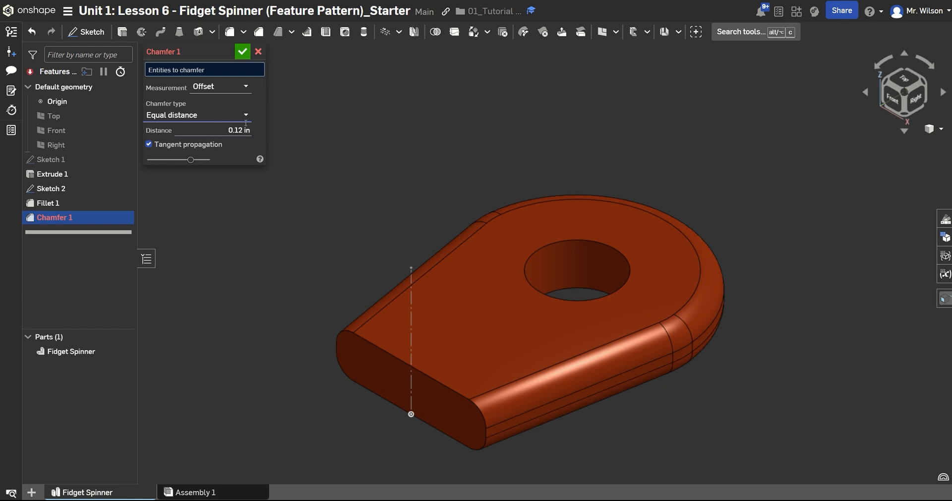
click(574, 240)
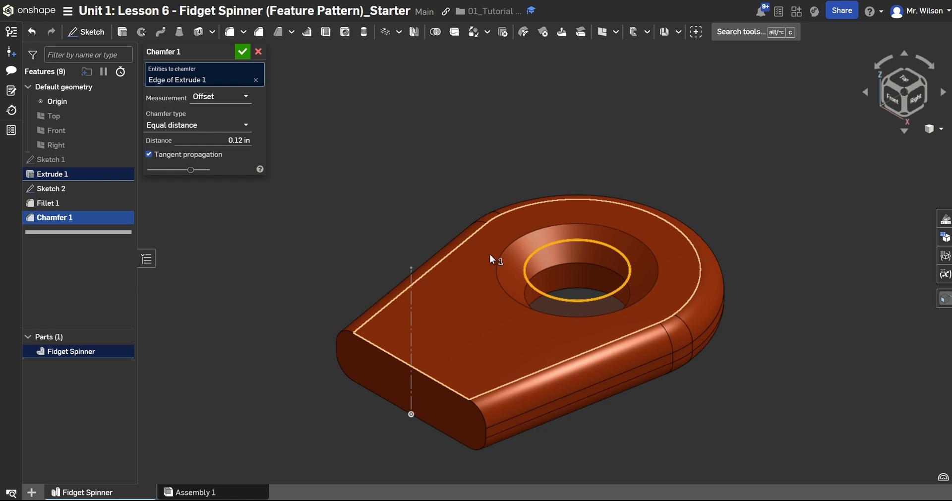
Change the chamfer type to distance and angle and set the angle to 30 degrees.
click(235, 127)
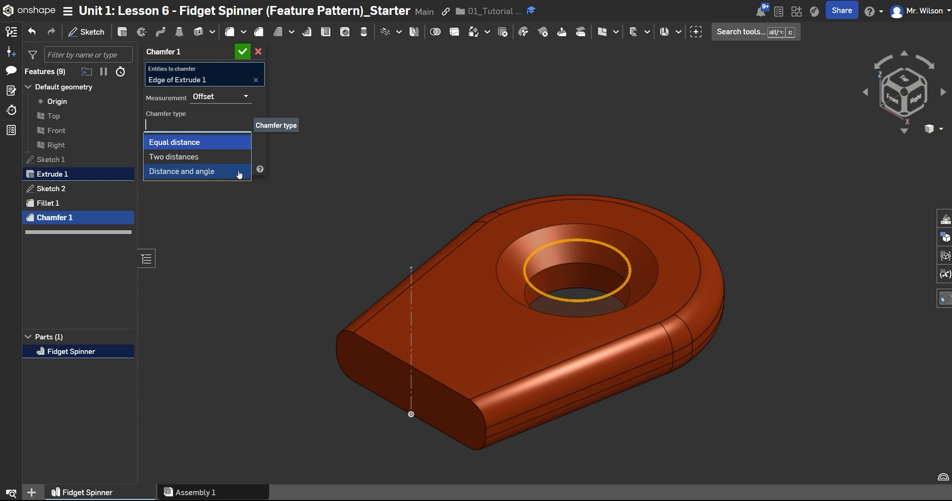
click(222, 175)
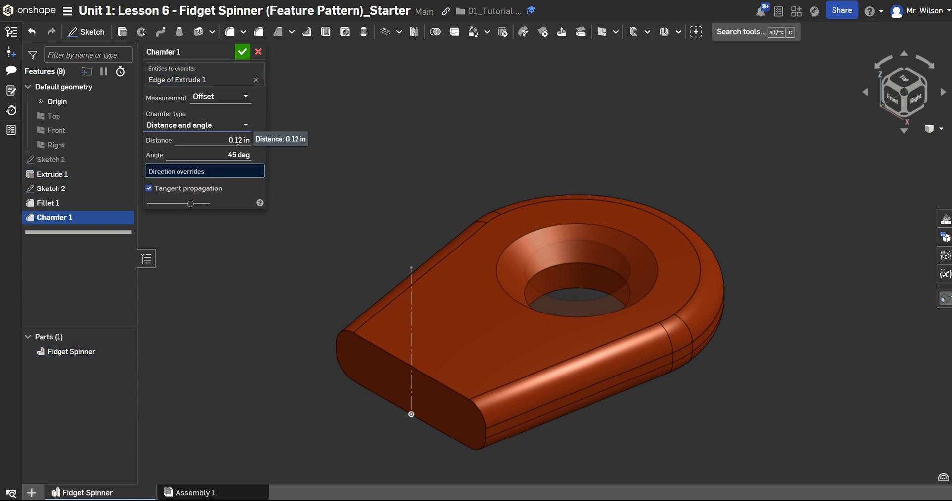
click(233, 157)
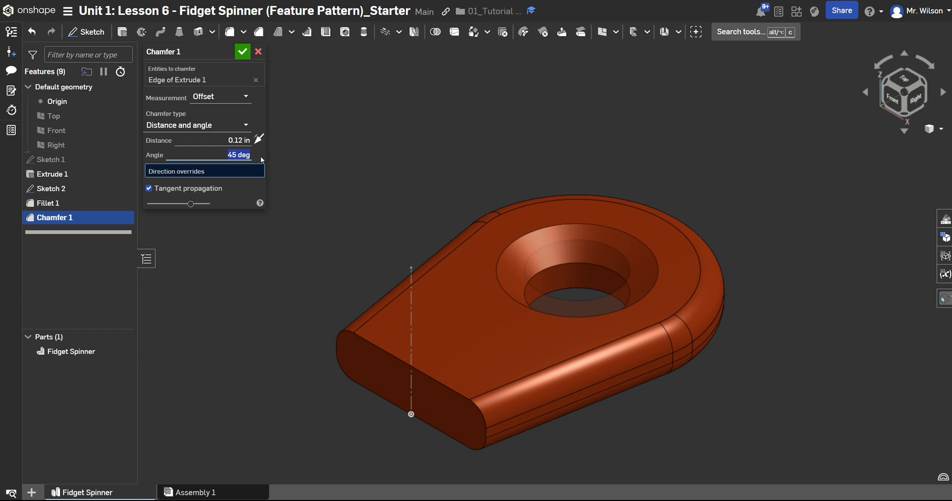
text(30)
key(Return)
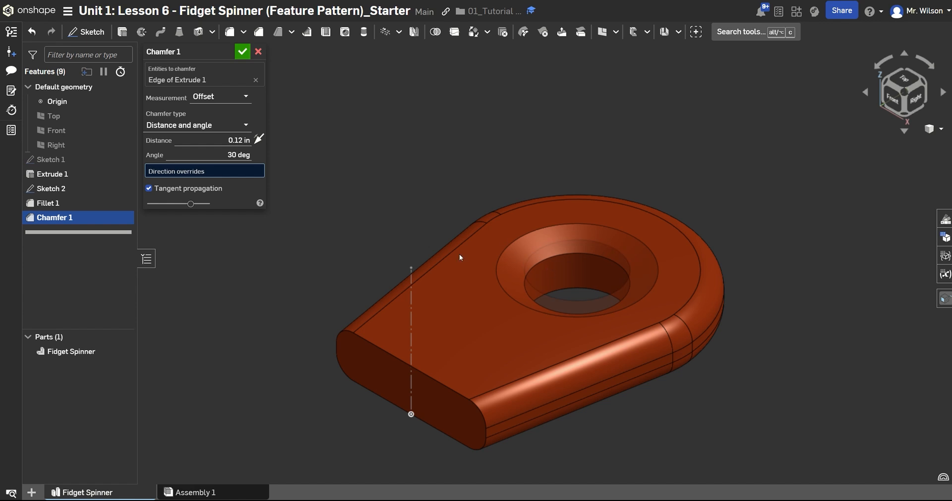
Switch the chamfer type to two distances, with 0.2 in for the first and 0.1 in for the second.
click(246, 125)
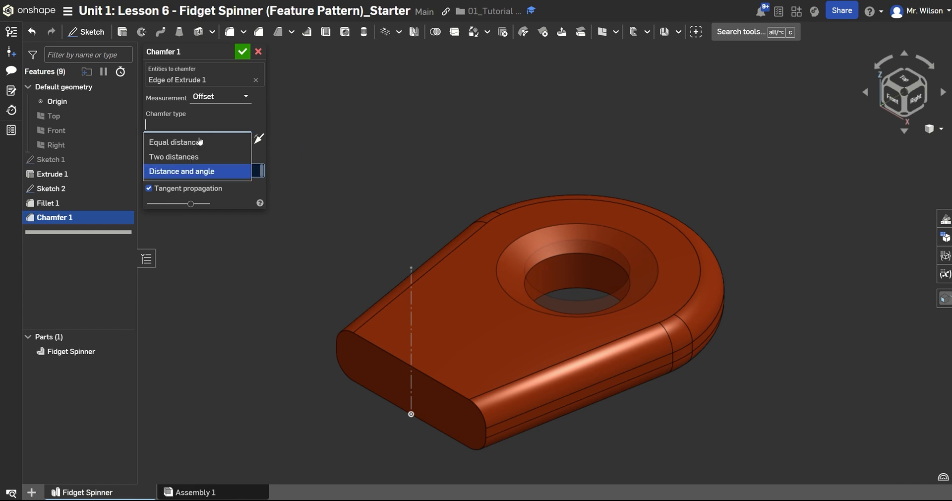
click(175, 156)
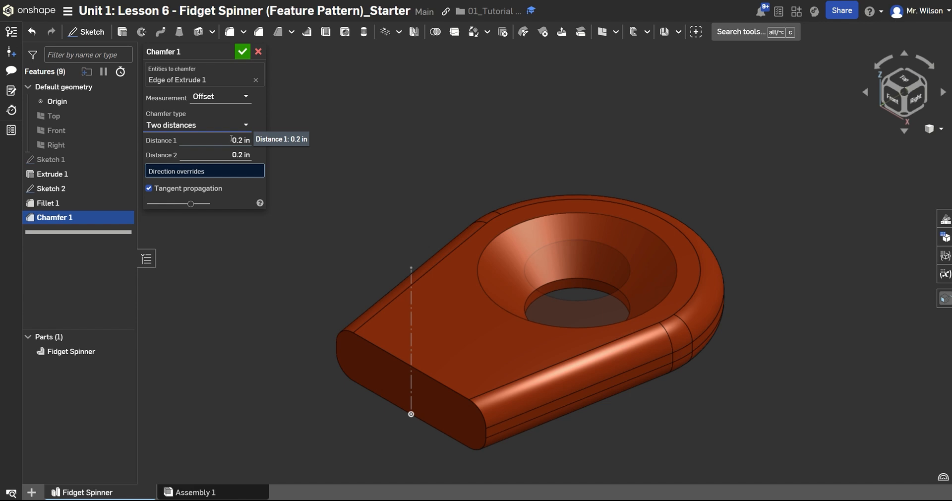
click(230, 155)
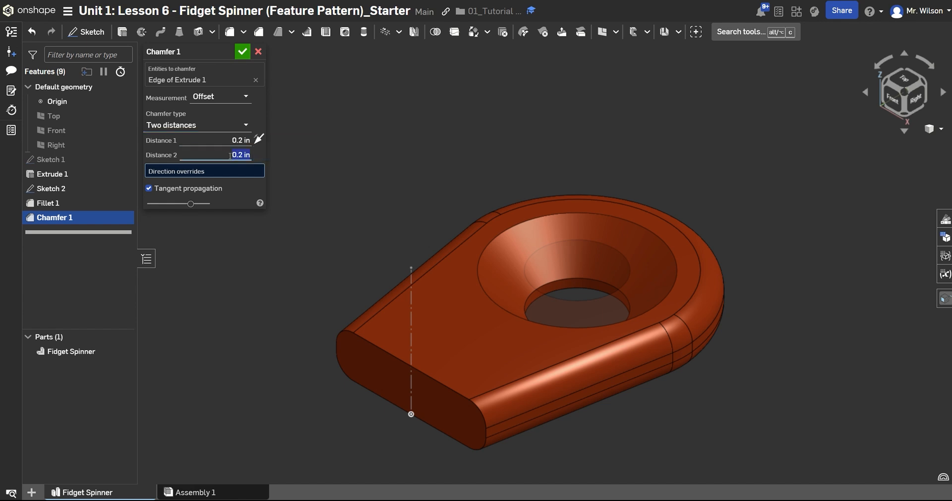
key(BackSpace)
key(Return)
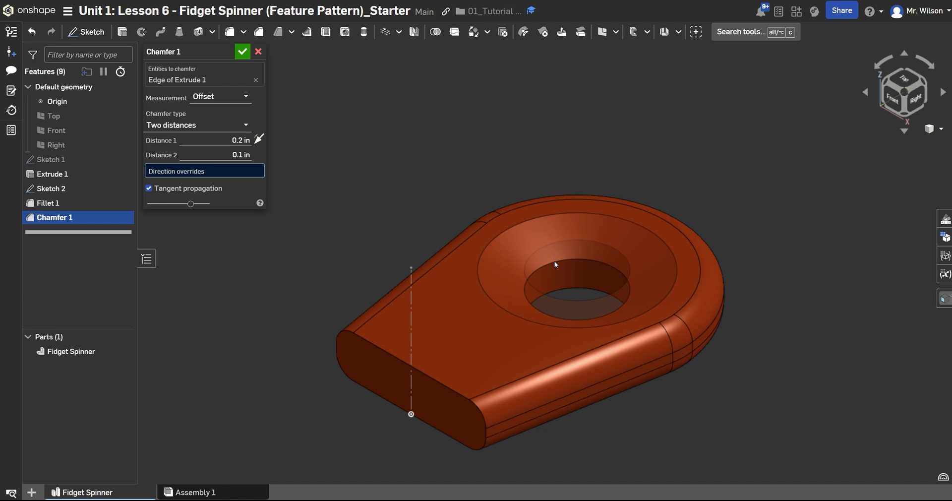
Include the hole's lower edge in the chamfer, accept the feature and inspect the chamfered hole.
click(561, 288)
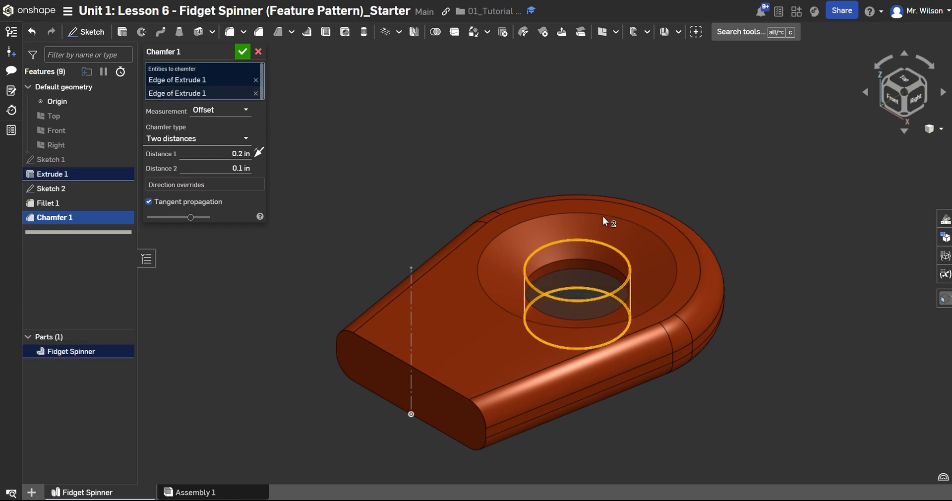
click(243, 52)
right_drag(326, 305, 297, 323)
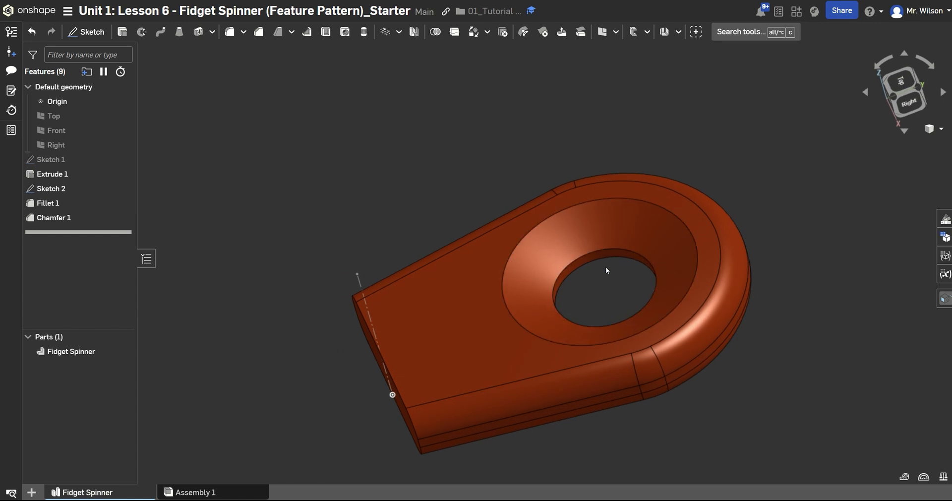
right_click(401, 194)
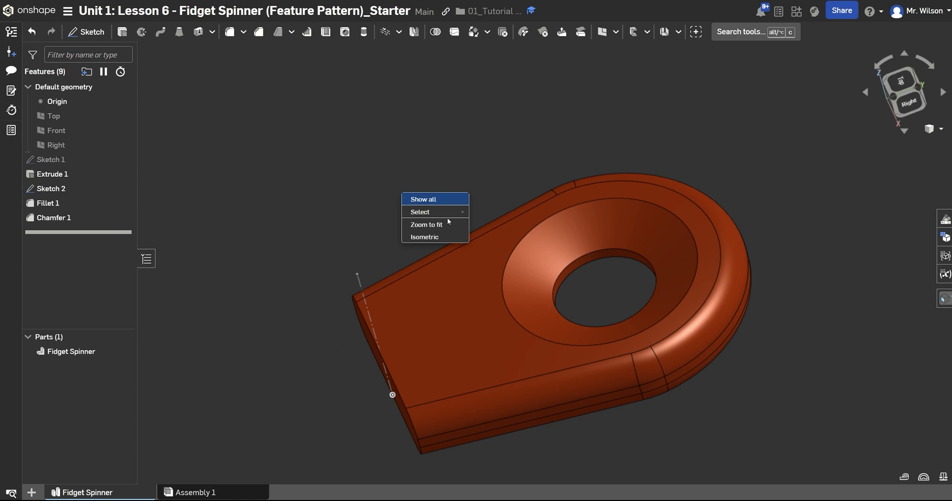
click(450, 237)
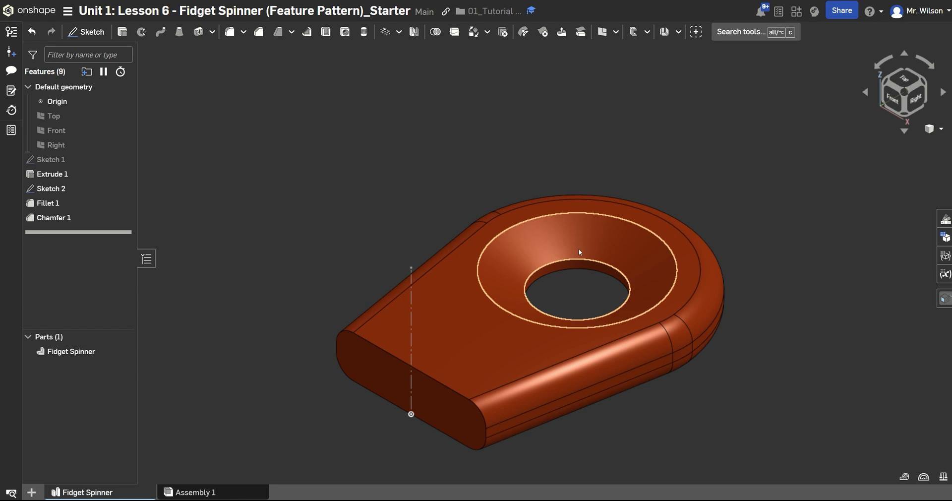
Add a variable named NewVariable to the Fidget Spinner's variable table.
click(945, 275)
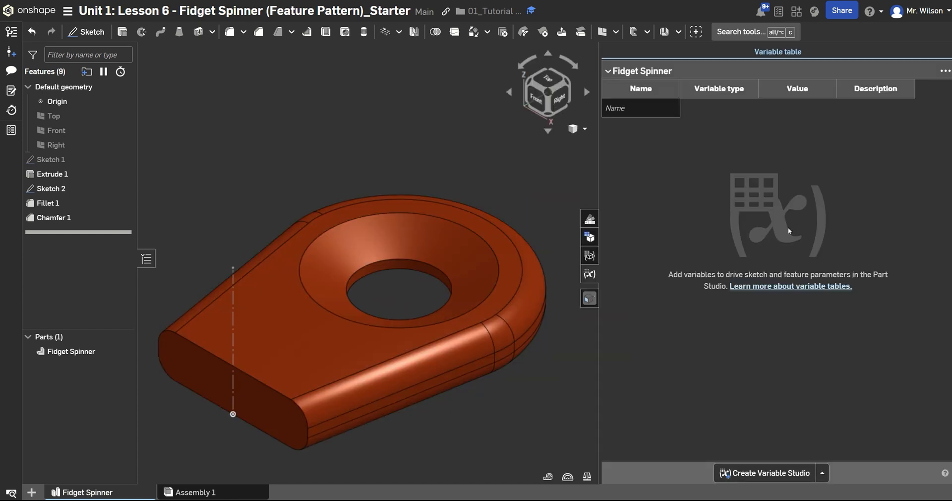
click(645, 108)
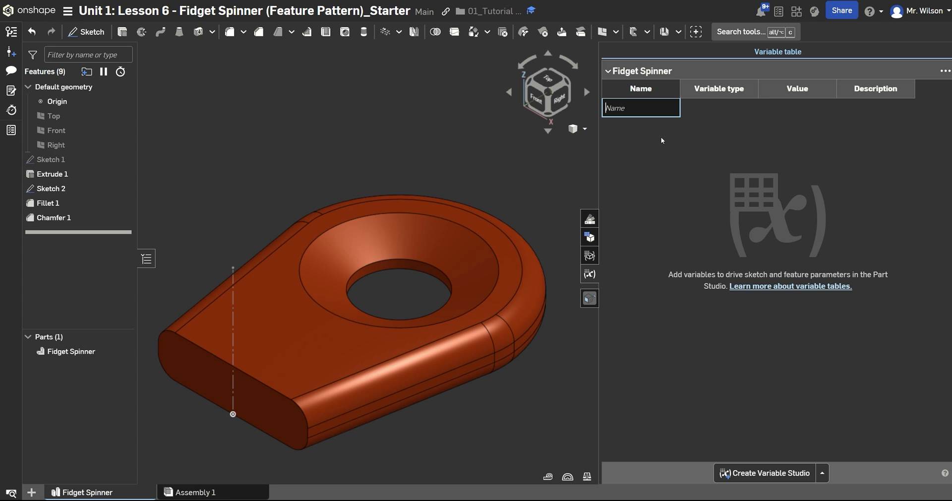
text(Ne)
text(w_Vari)
text(alb)
key(BackSpace)
key(Return)
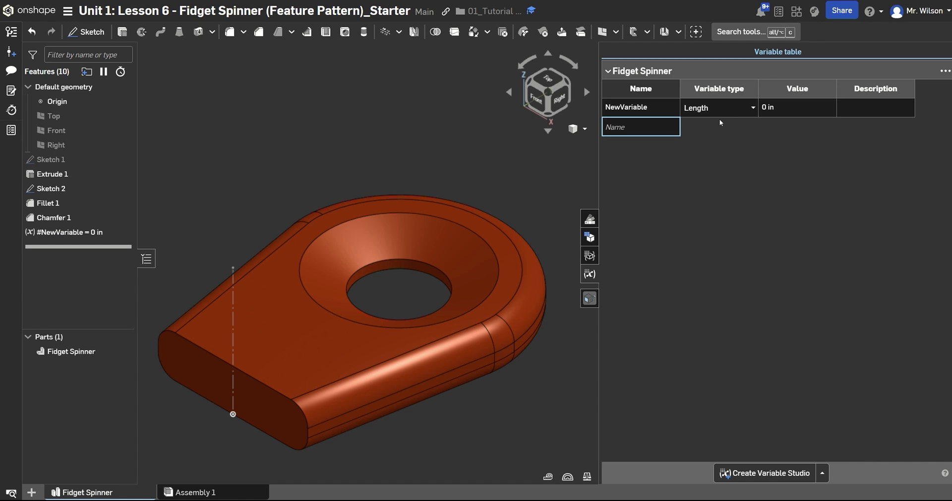
Look through the available types for NewVariable and delete the variable from the feature list.
click(749, 113)
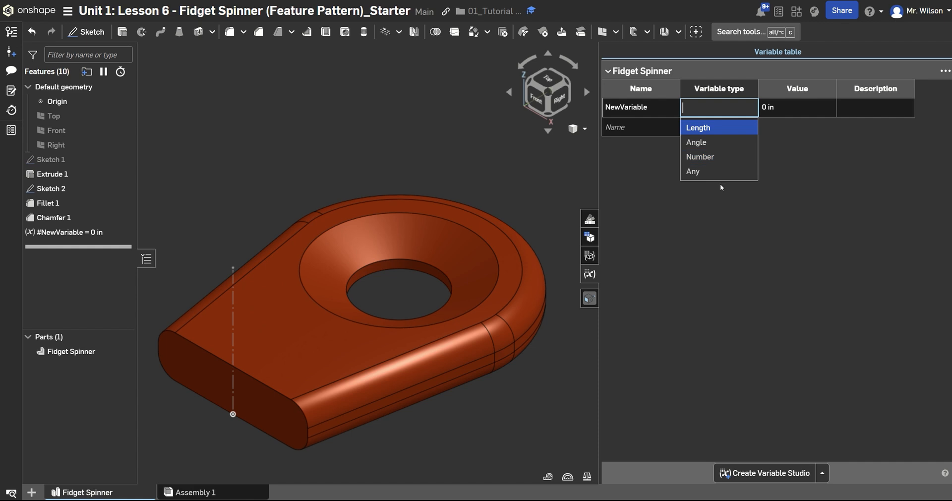
click(673, 142)
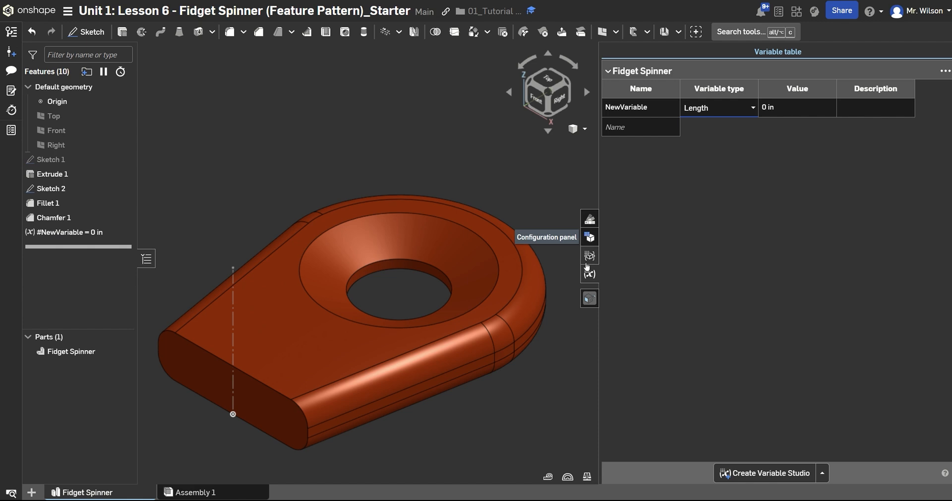
click(590, 274)
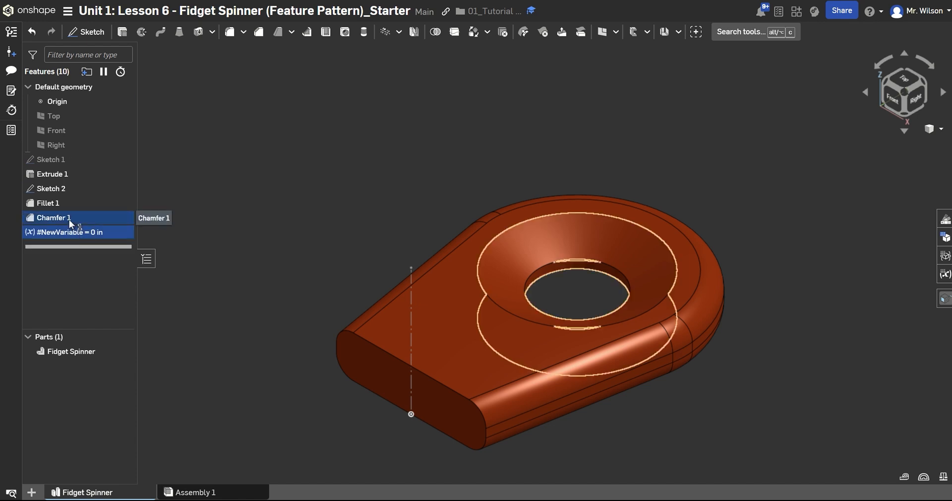
key(Delete)
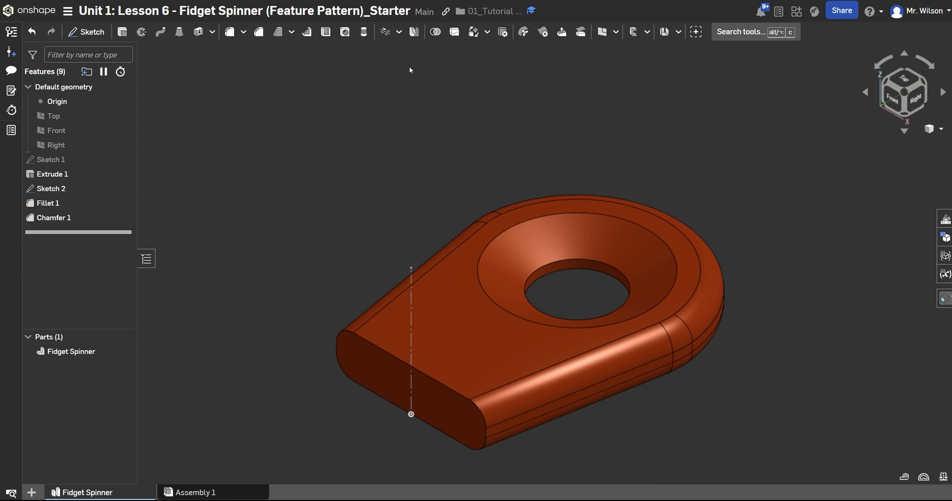
Start a circular part pattern with the Add operation and choose the Fidget Spinner part as the entity to pattern.
click(399, 32)
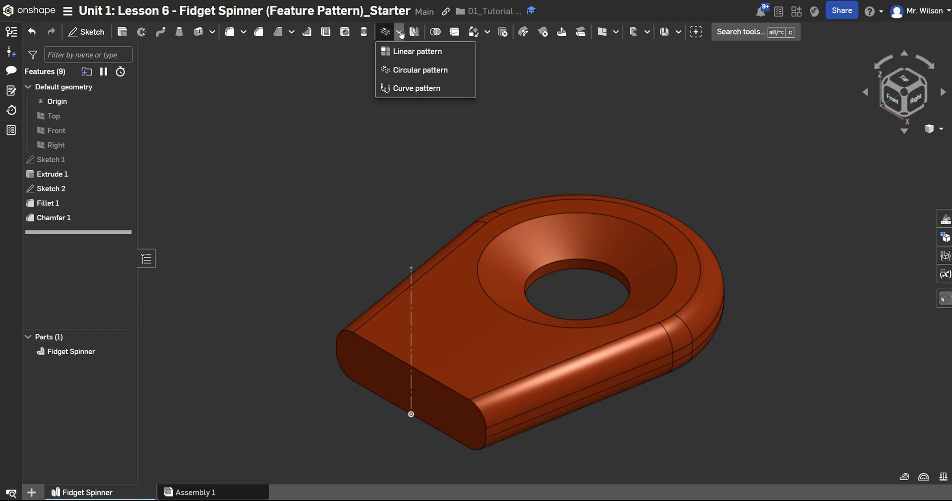
click(422, 70)
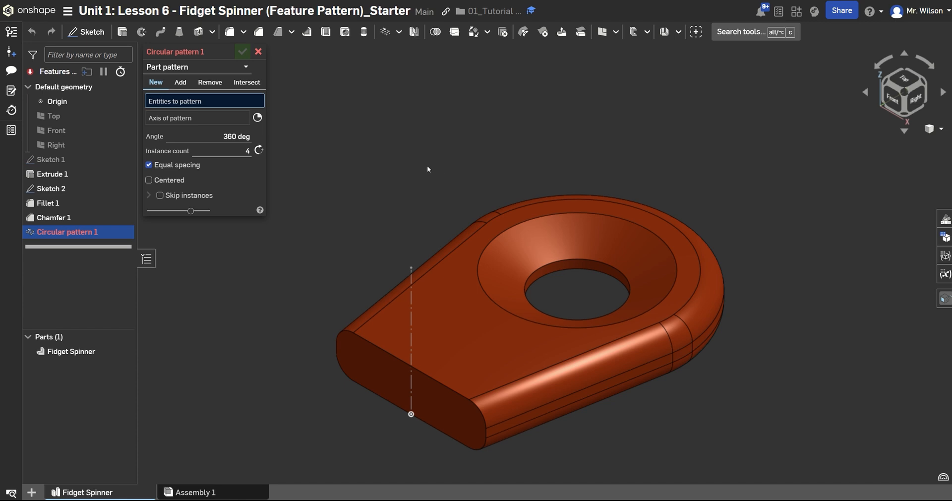
click(229, 68)
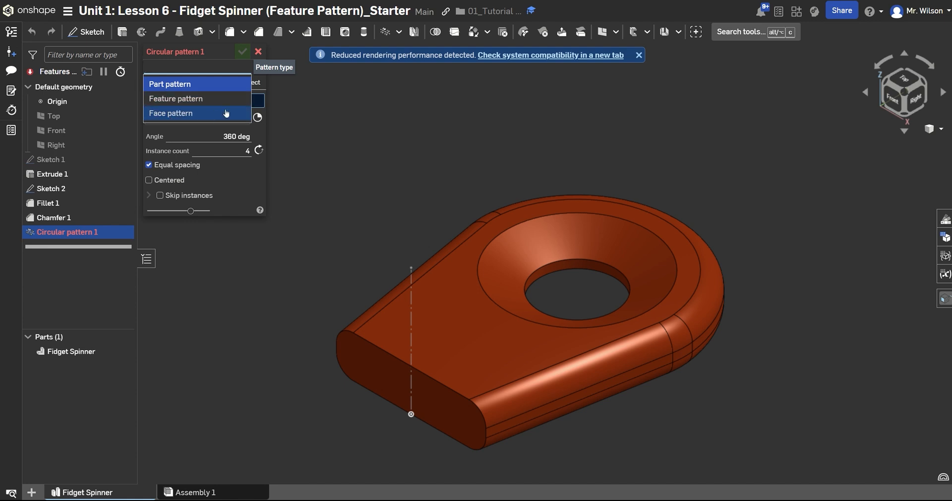
click(214, 86)
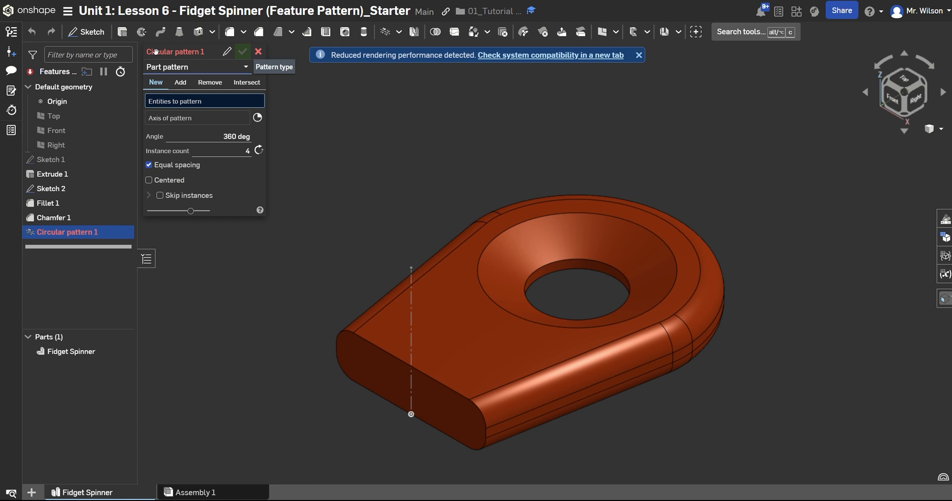
click(180, 82)
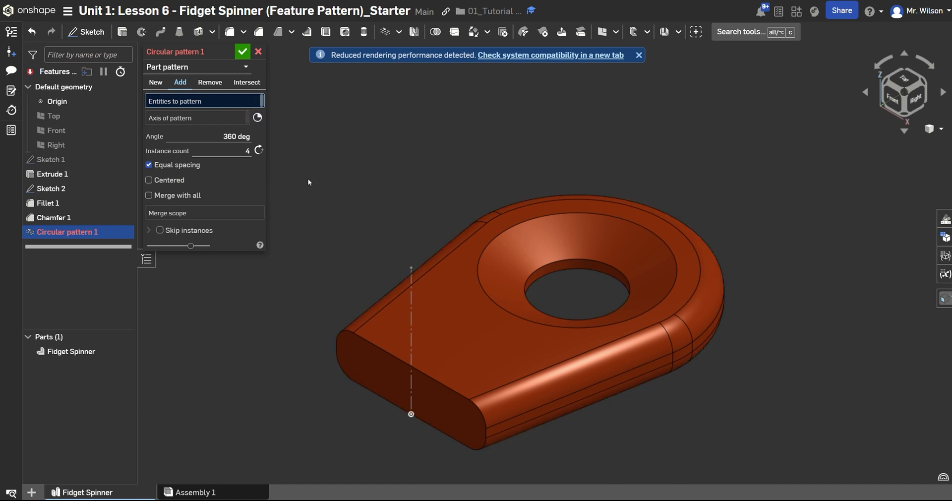
click(451, 323)
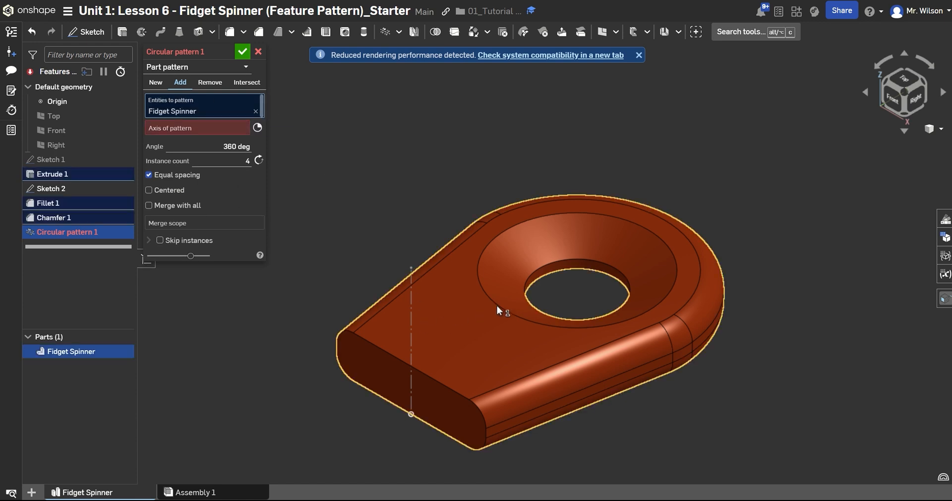
Use the vertical line of Sketch 2 as the pattern axis and compare the New and Add results, keeping Add.
click(206, 128)
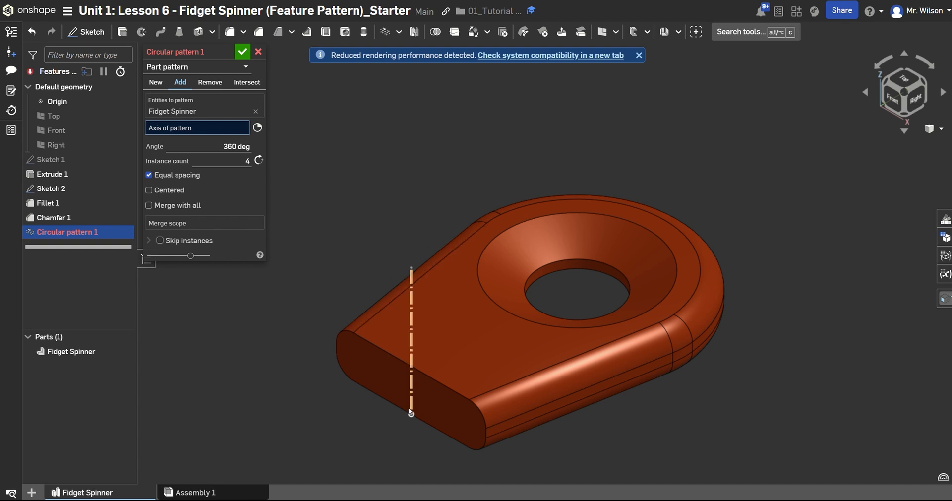
click(409, 310)
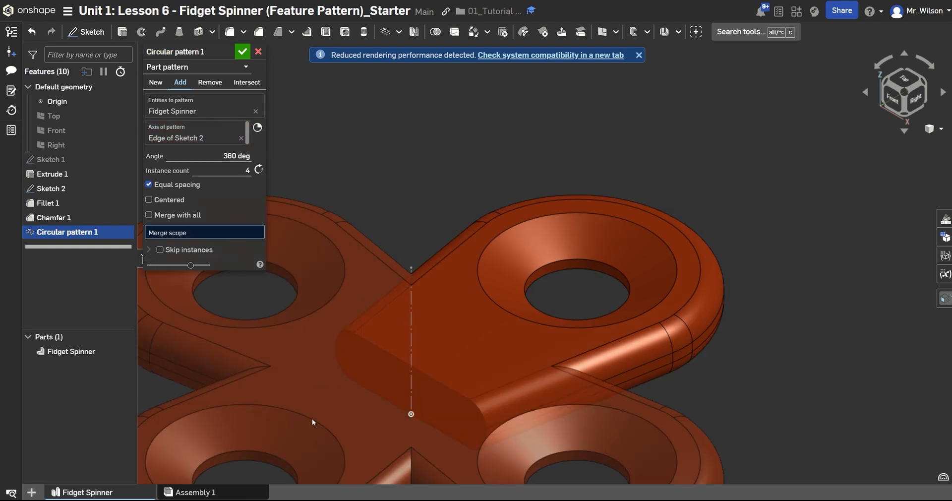
scroll(424, 370, down, 3)
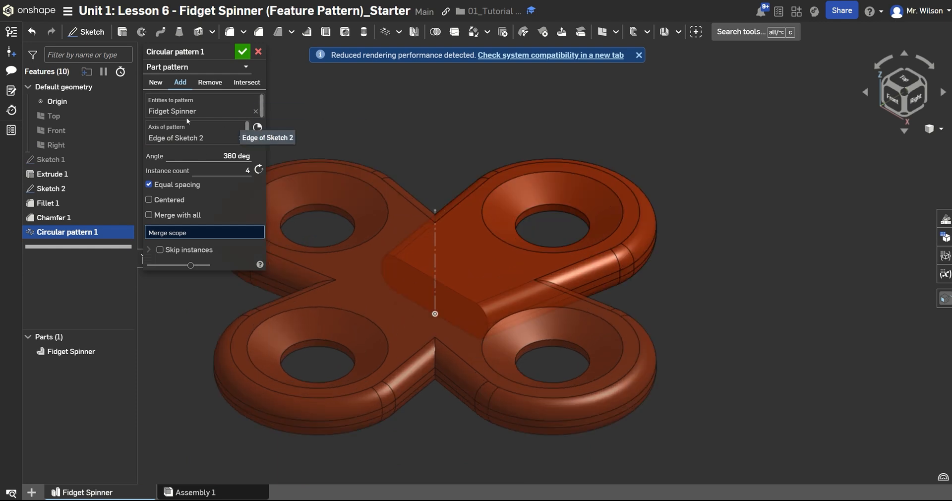
click(156, 82)
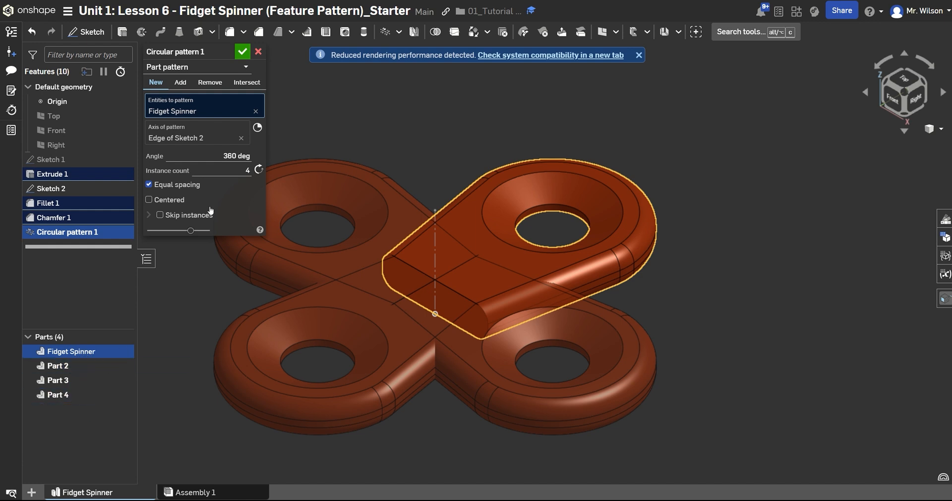
click(180, 83)
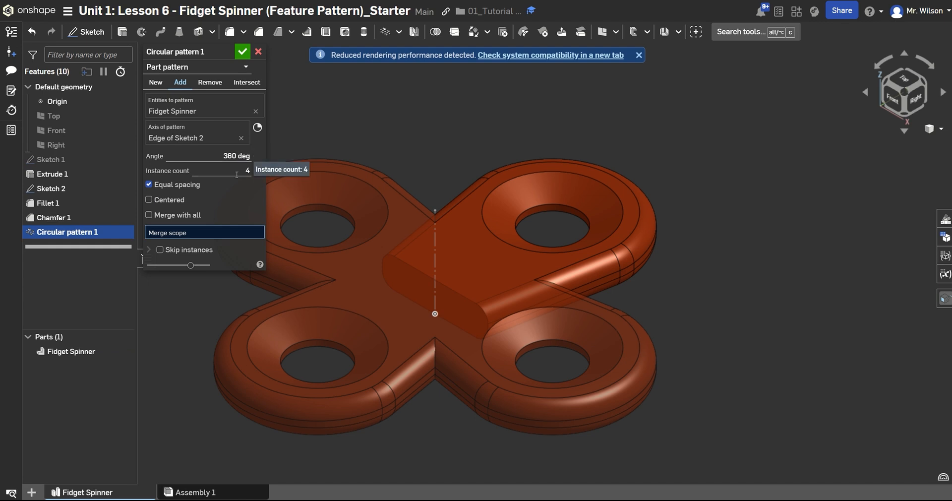
Drive the instance count with a new number variable named Spokes, value 4, and accept the circular pattern.
click(227, 170)
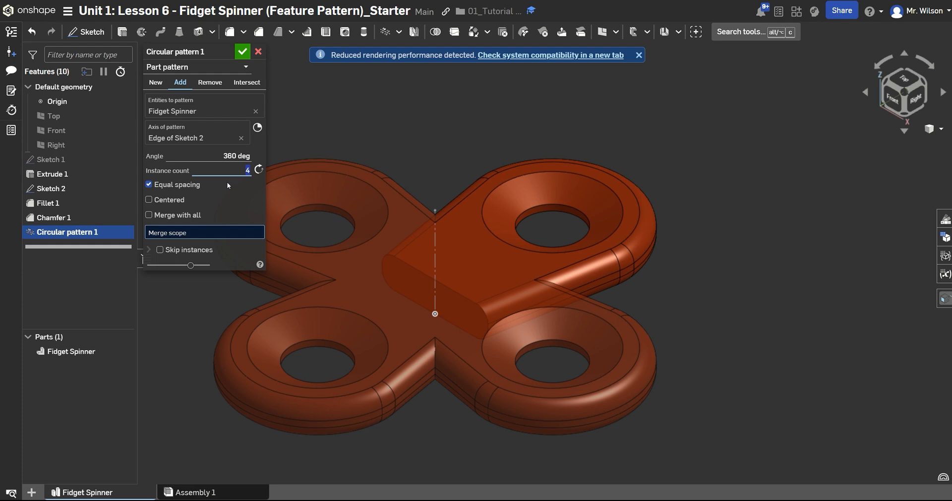
text(#)
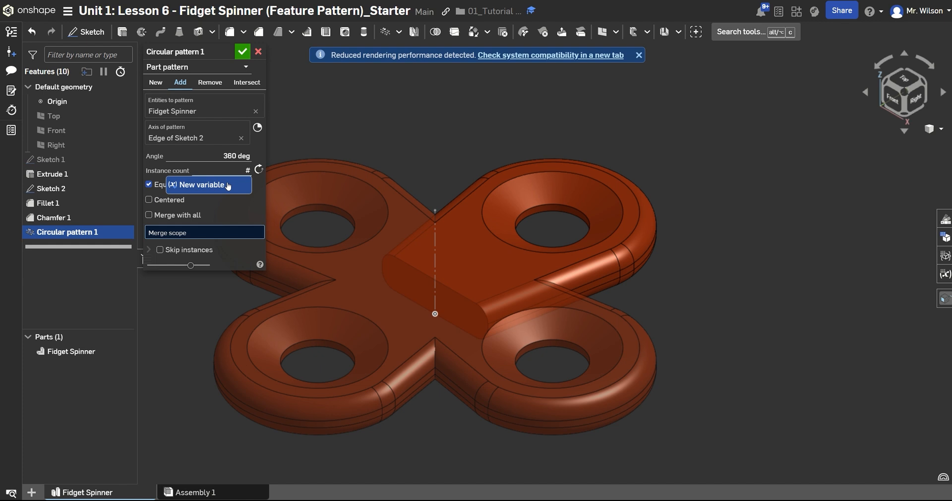
text(Spokes)
key(Return)
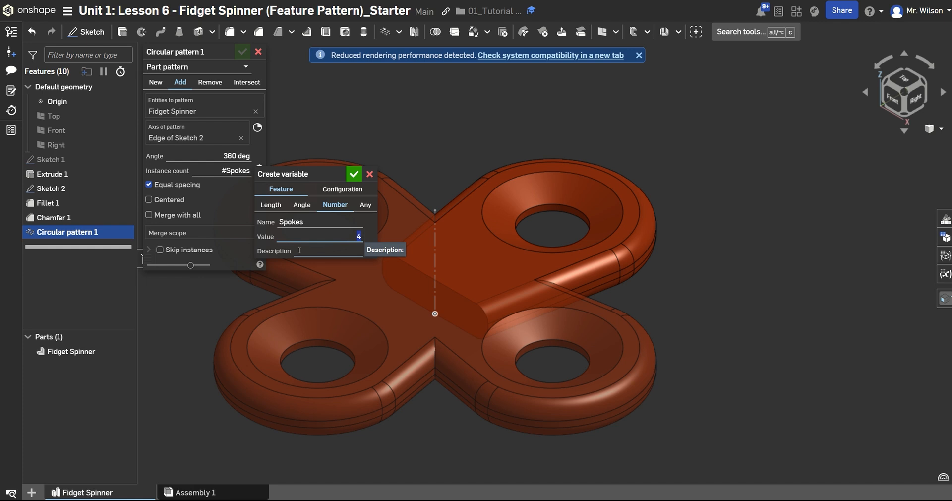
click(351, 177)
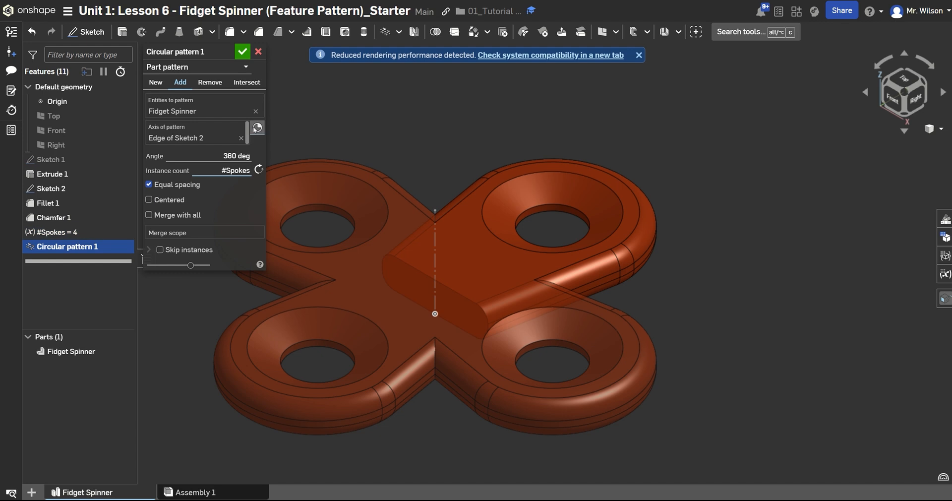
click(242, 51)
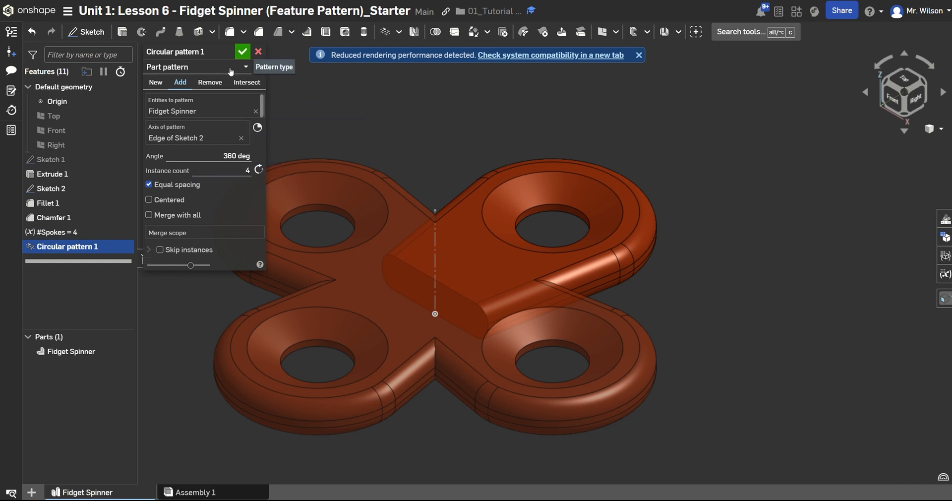
click(242, 52)
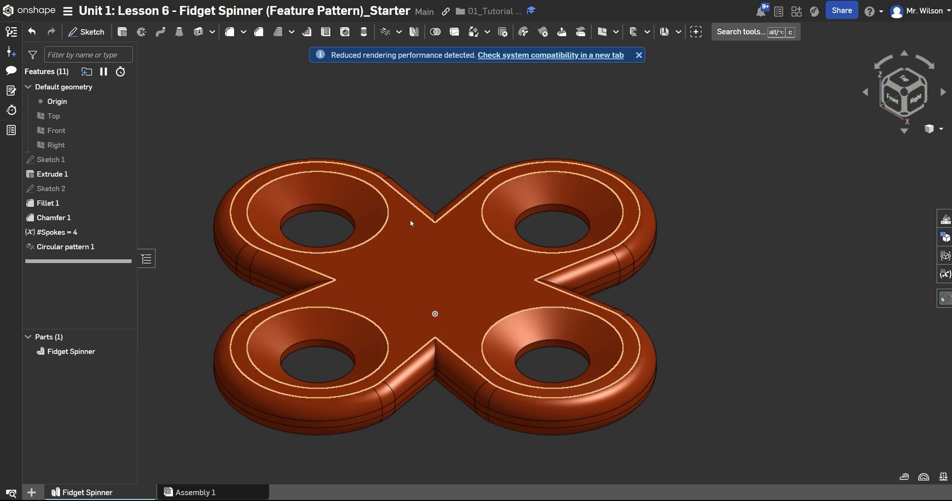
Edit the Spokes variable in the feature list and set its value to 3.
right_click(70, 234)
click(99, 232)
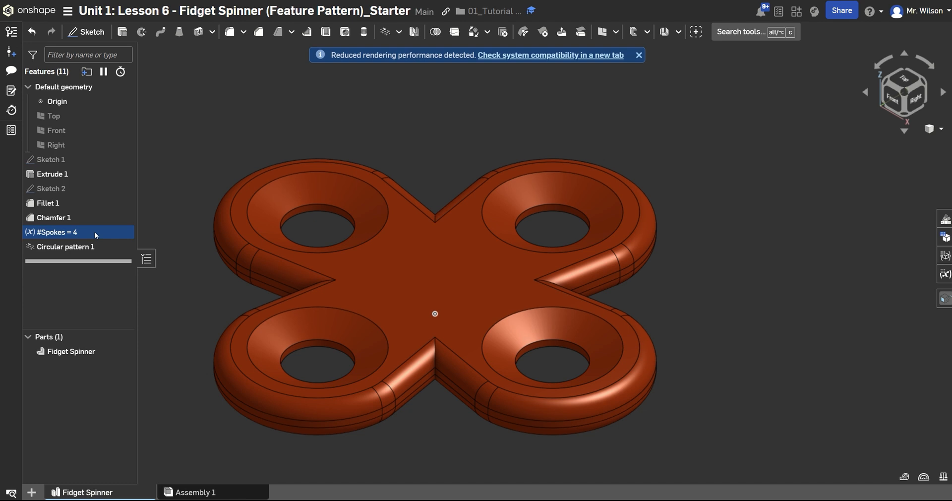
double_click(66, 238)
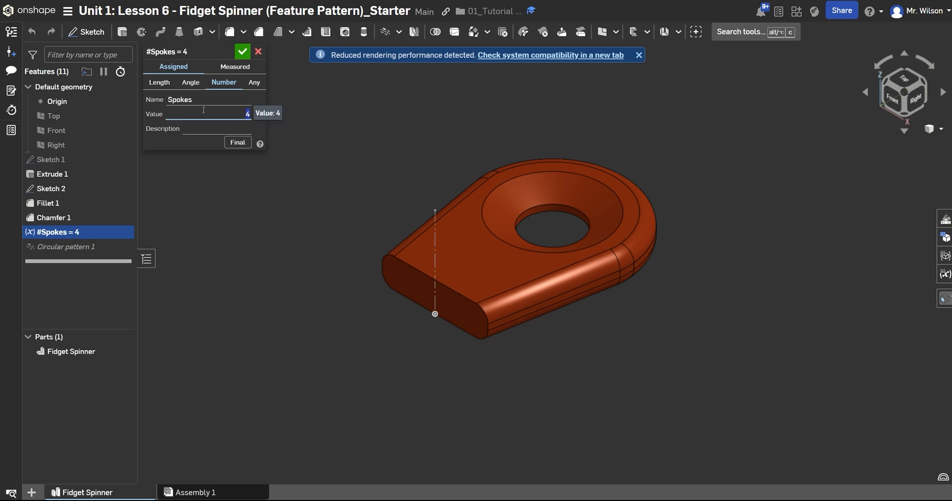
text(3)
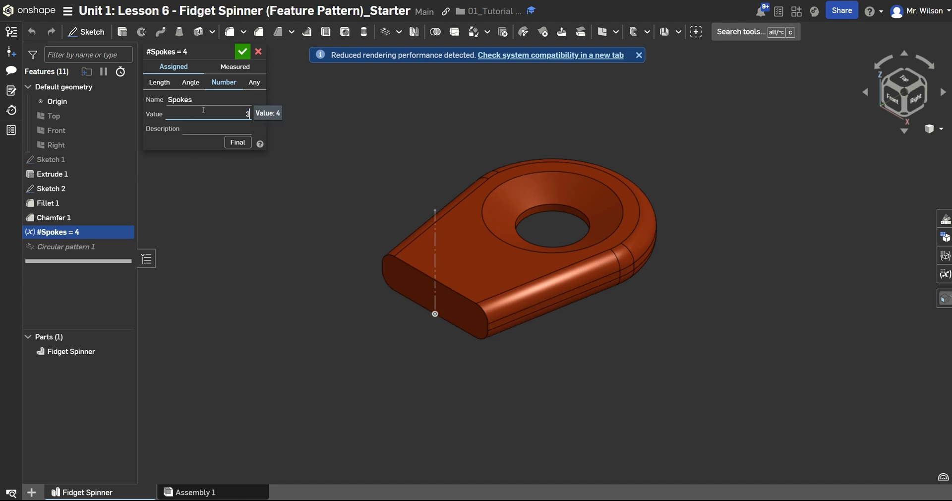
click(243, 52)
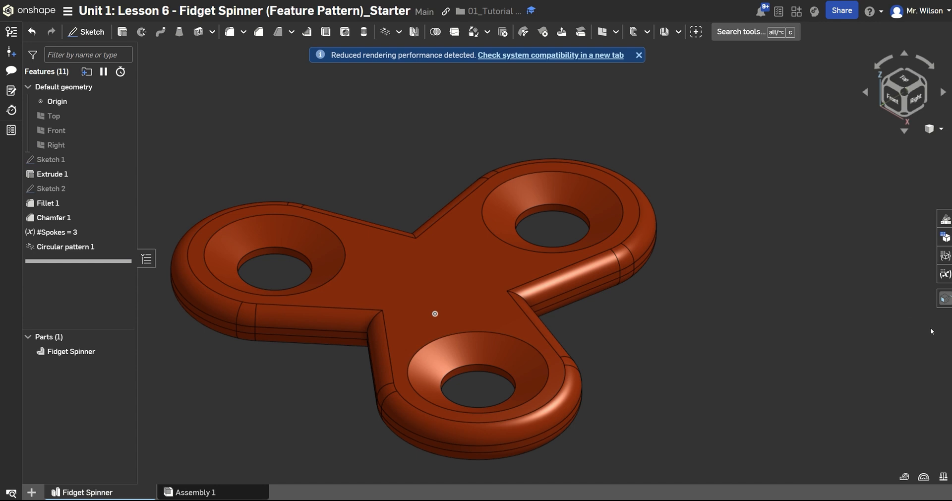
Try a Spokes value of 4 in the variable table and set it back to 3.
click(945, 275)
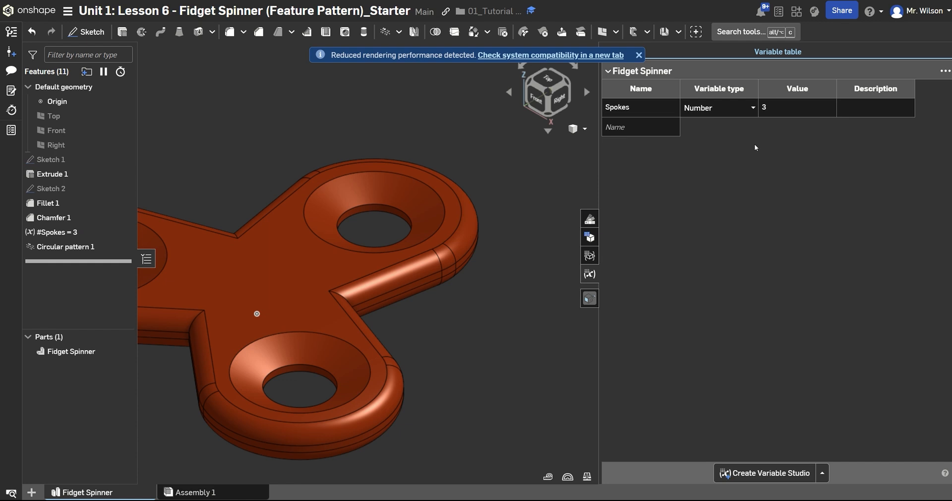
click(795, 109)
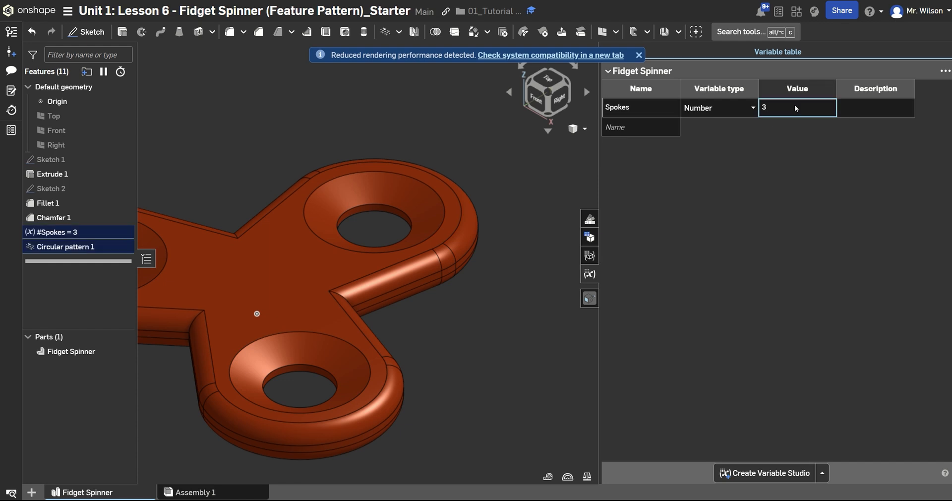
key(BackSpace)
text(4)
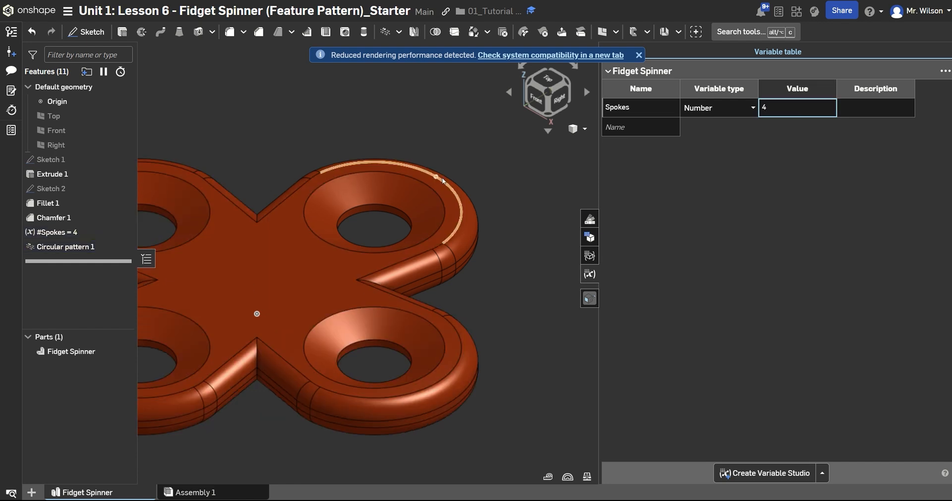
key(BackSpace)
text(3)
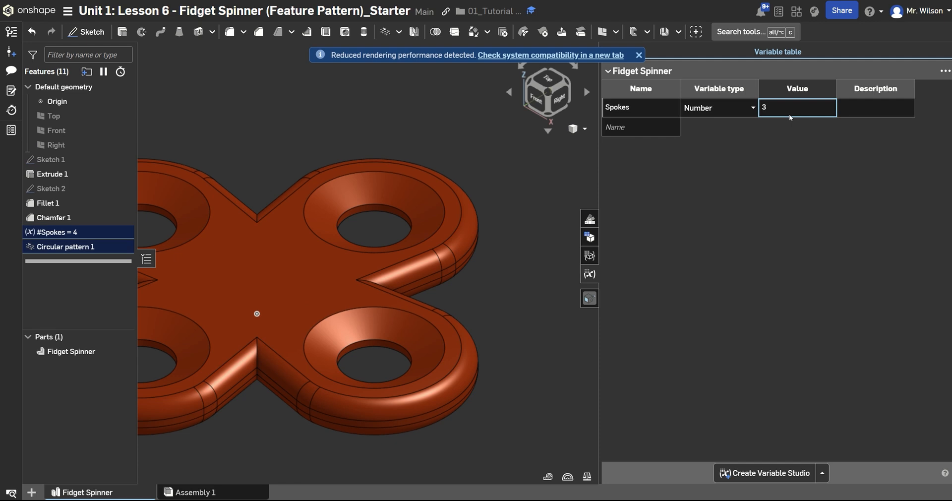
click(590, 273)
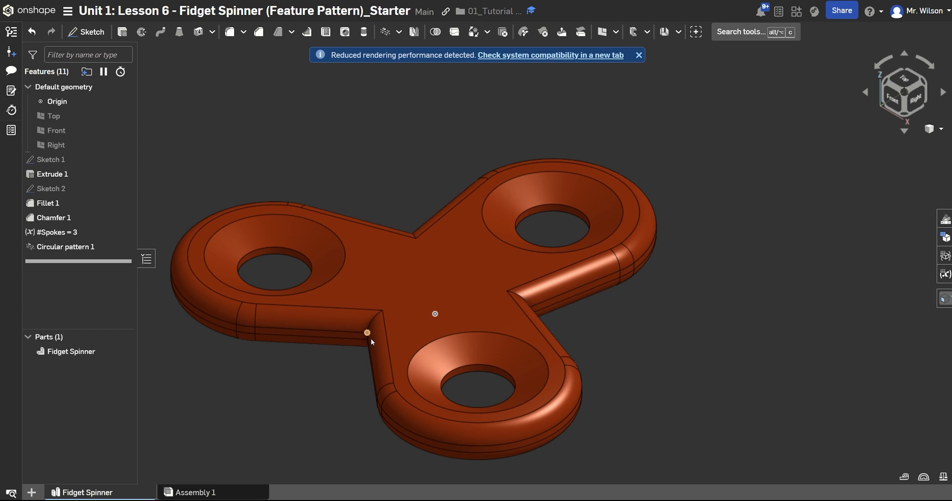
Start a fillet with a 0.4 in radius on the short vertical edge in the front inner corner between two arms.
click(229, 33)
click(229, 151)
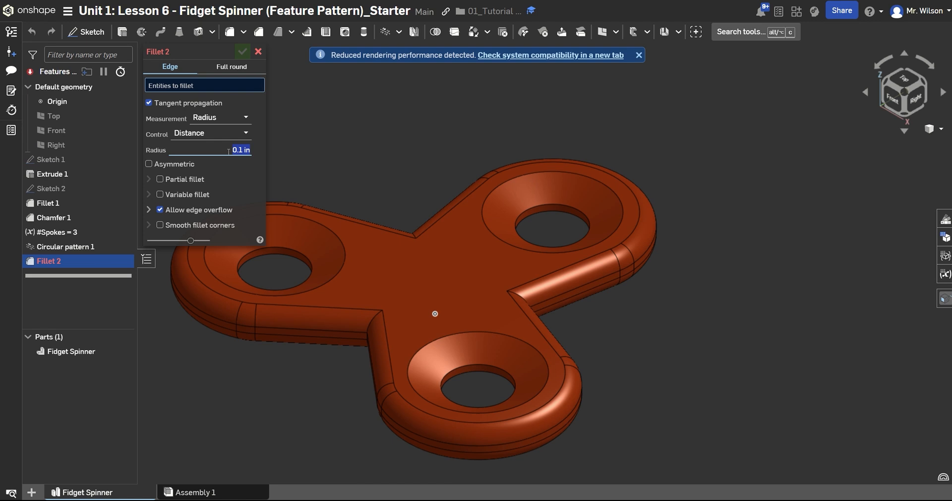
key(BackSpace)
right_drag(350, 402, 380, 373)
scroll(380, 376, up, 3)
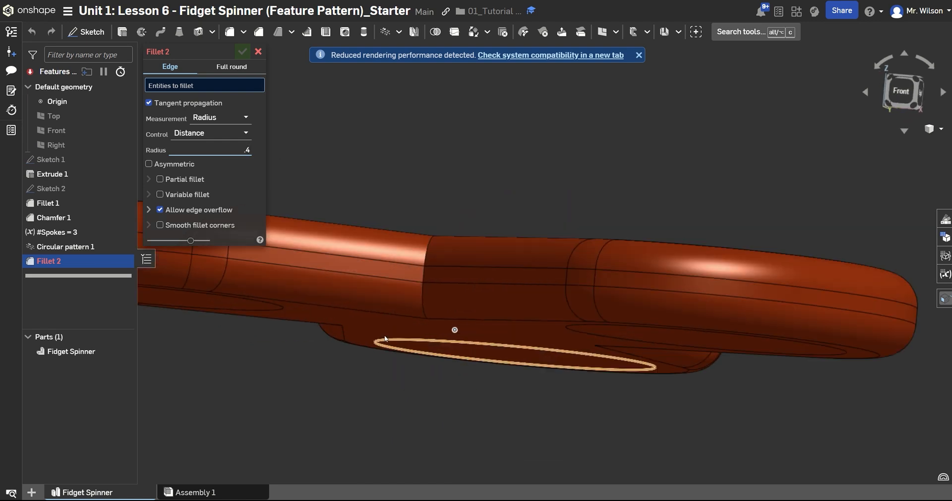
click(430, 267)
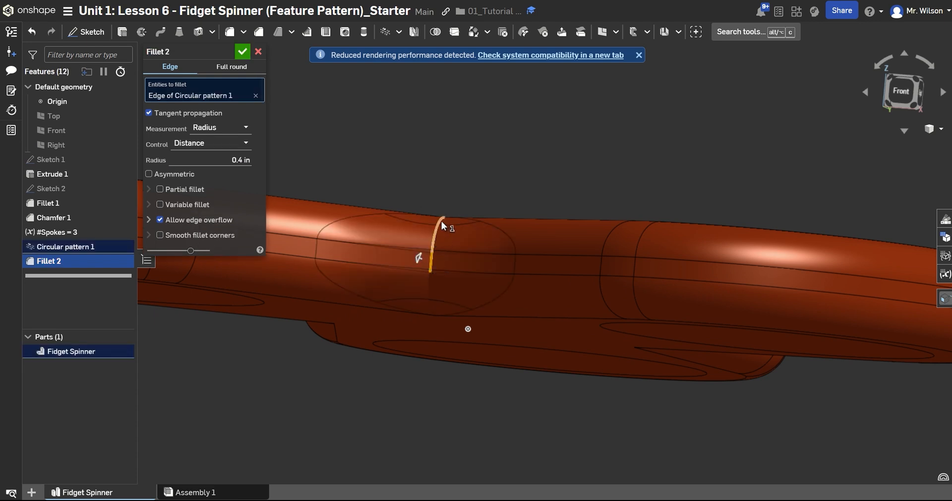
Add the vertical edges of the other two inner corners to the fillet, accept it and return to the isometric view.
right_drag(463, 302, 457, 255)
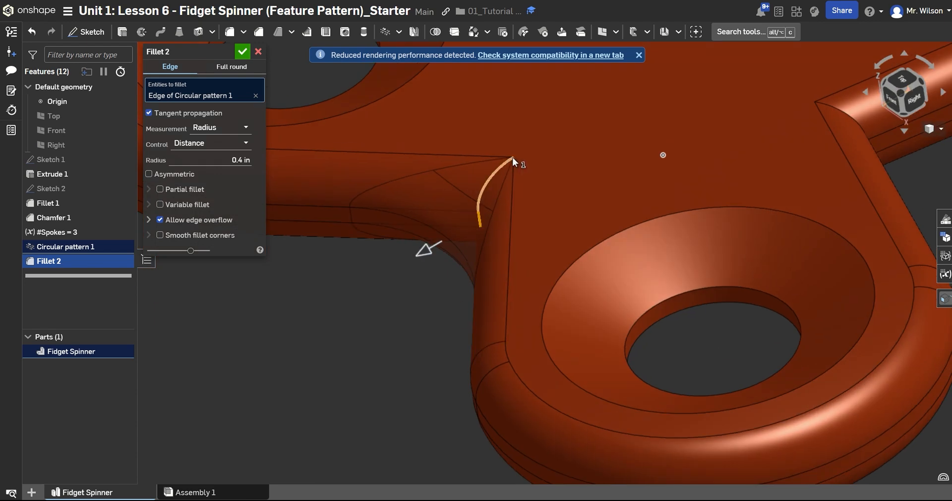
right_drag(475, 188, 434, 319)
right_drag(587, 233, 567, 207)
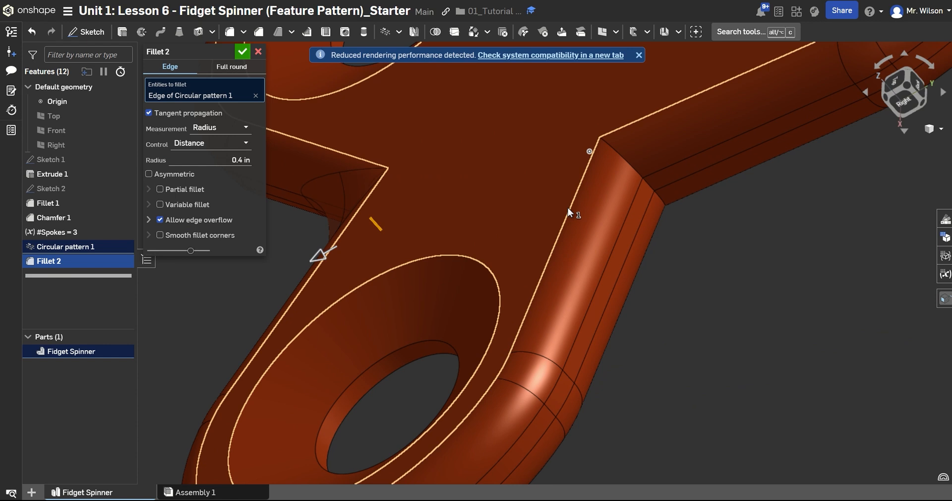
click(643, 188)
right_drag(671, 260, 599, 324)
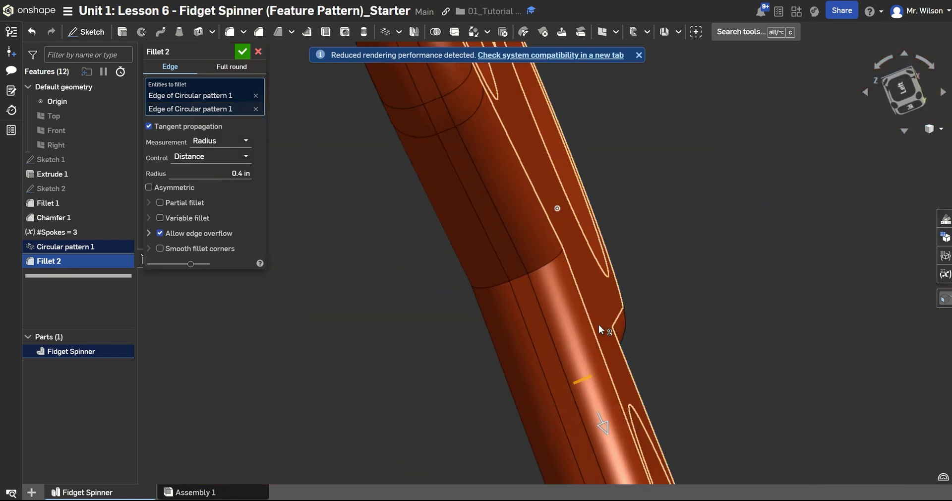
click(519, 276)
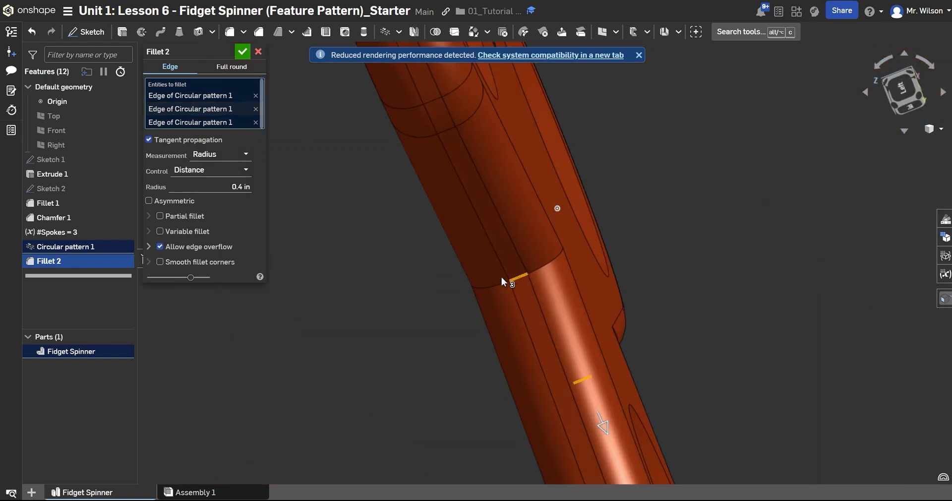
click(243, 51)
right_click(279, 228)
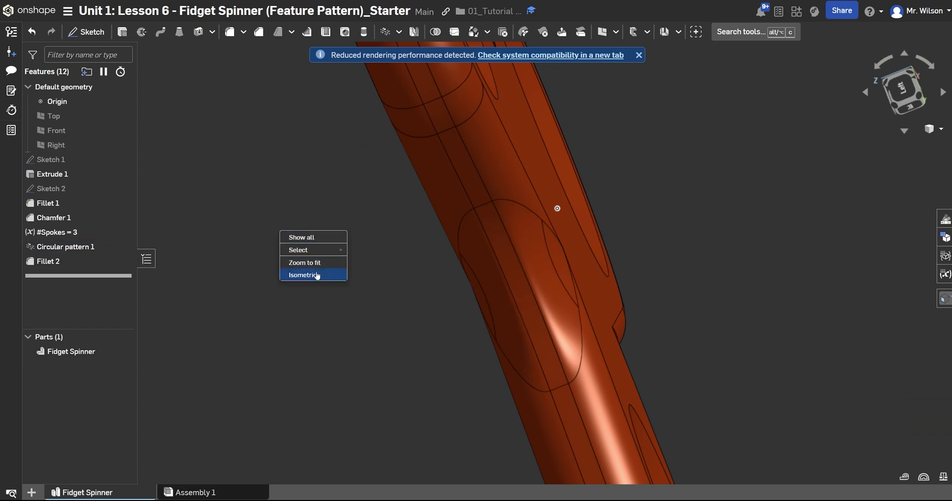
click(316, 275)
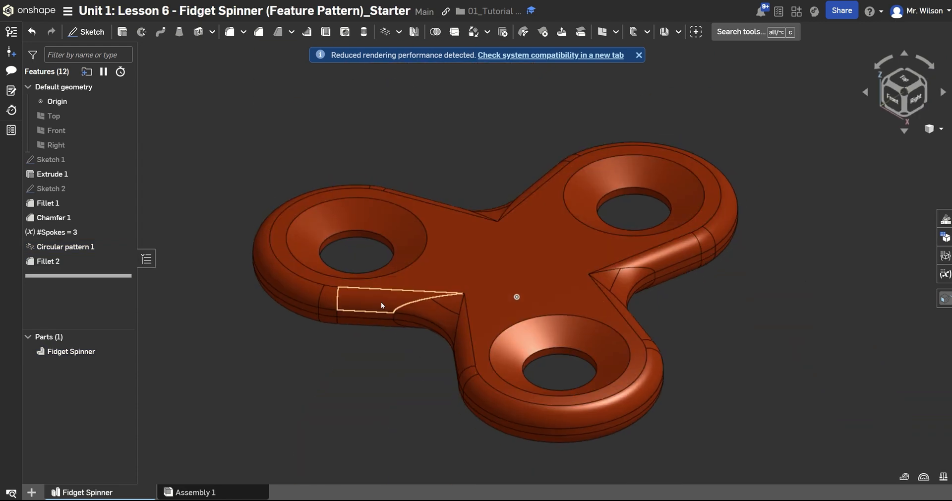